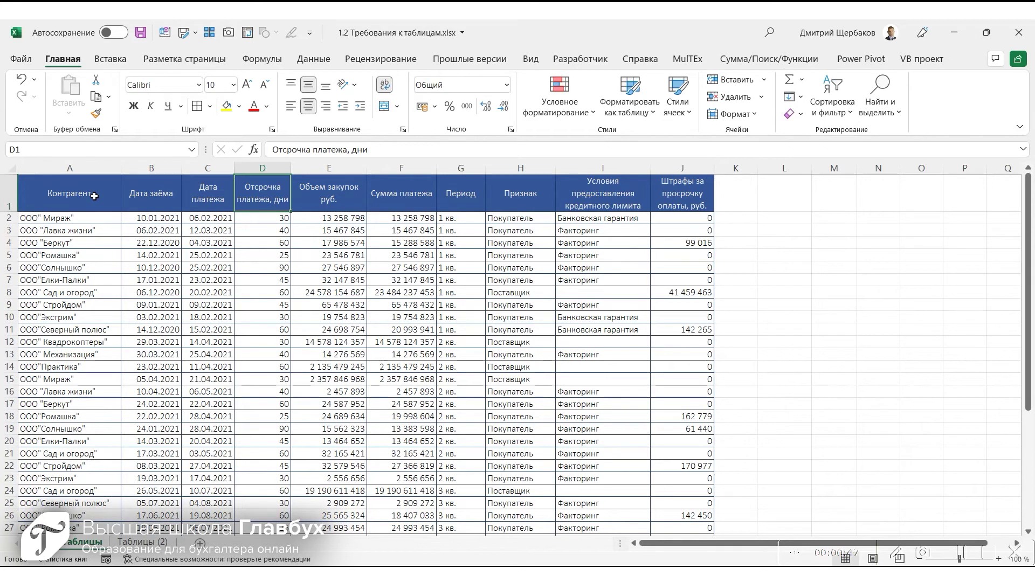
Select the table's header row and inspect the Контрагент and Дата заёма header cells
left_click_drag(31, 195, 661, 199)
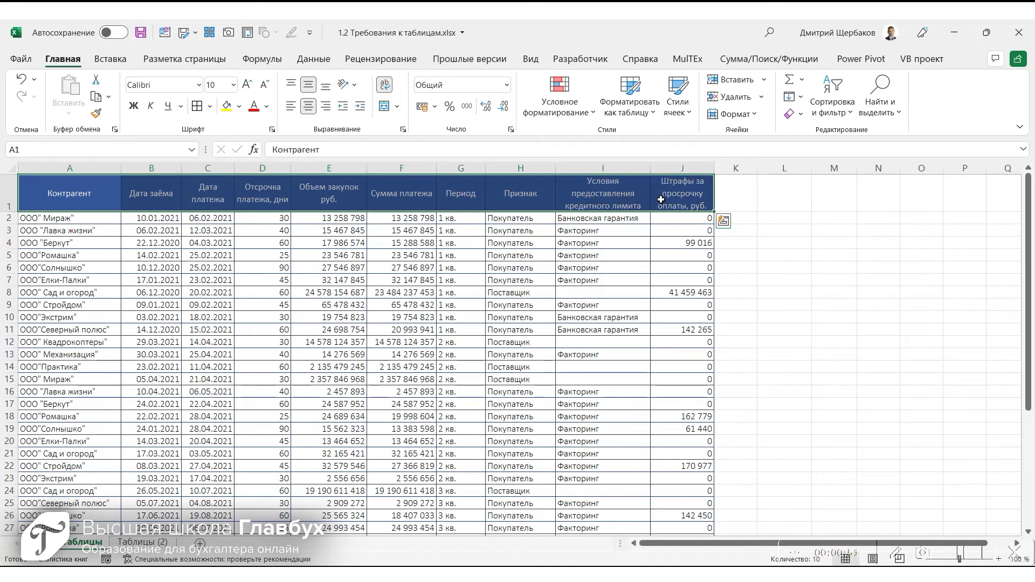
left_click(90, 202)
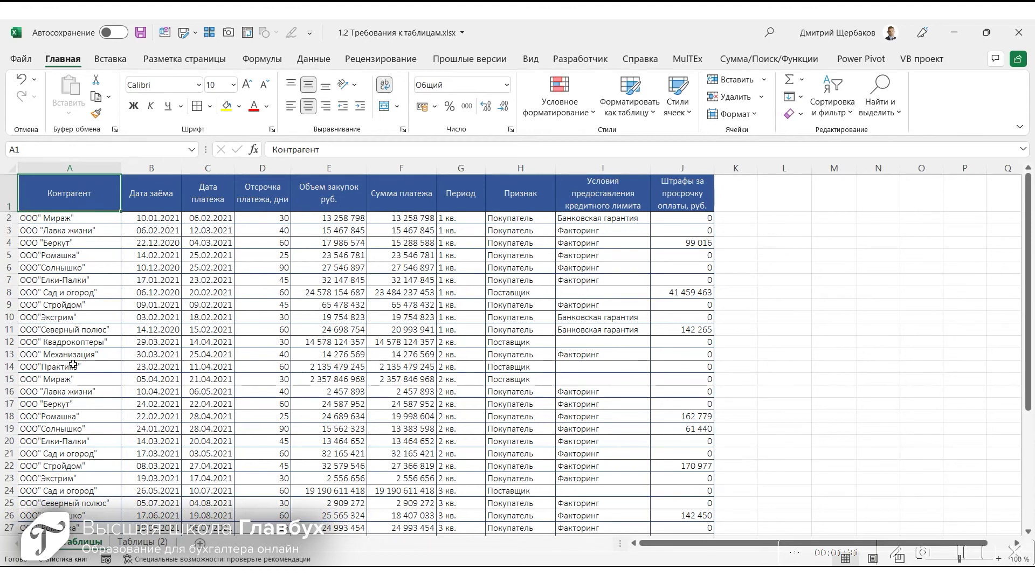
left_click(152, 194)
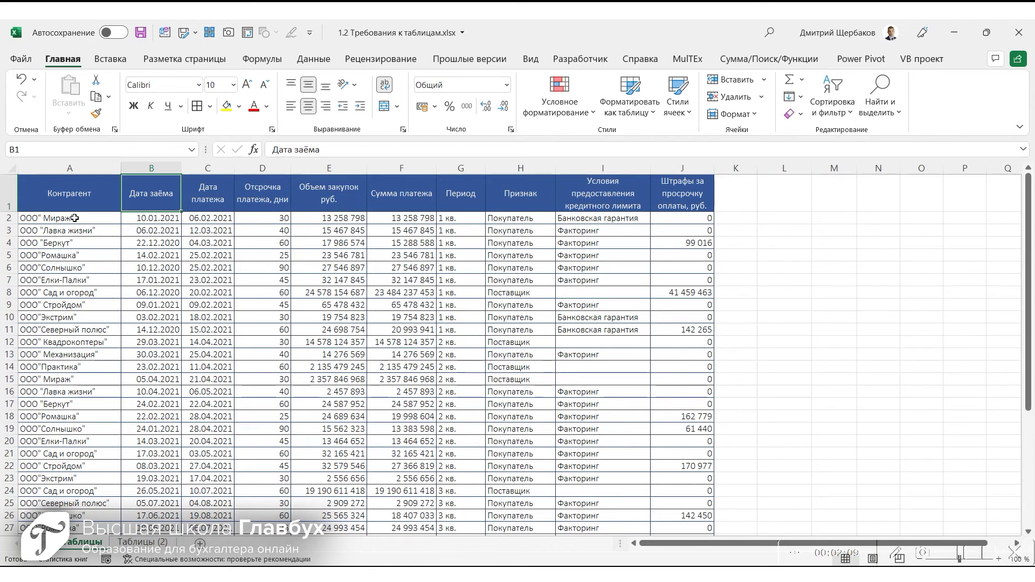
Select sample loan dates, payment-delay days and purchase volumes to see totals, then check C4's date format
mouse_move(151, 219)
left_mouse_down()
mouse_move(203, 217)
mouse_move(197, 280)
left_mouse_up()
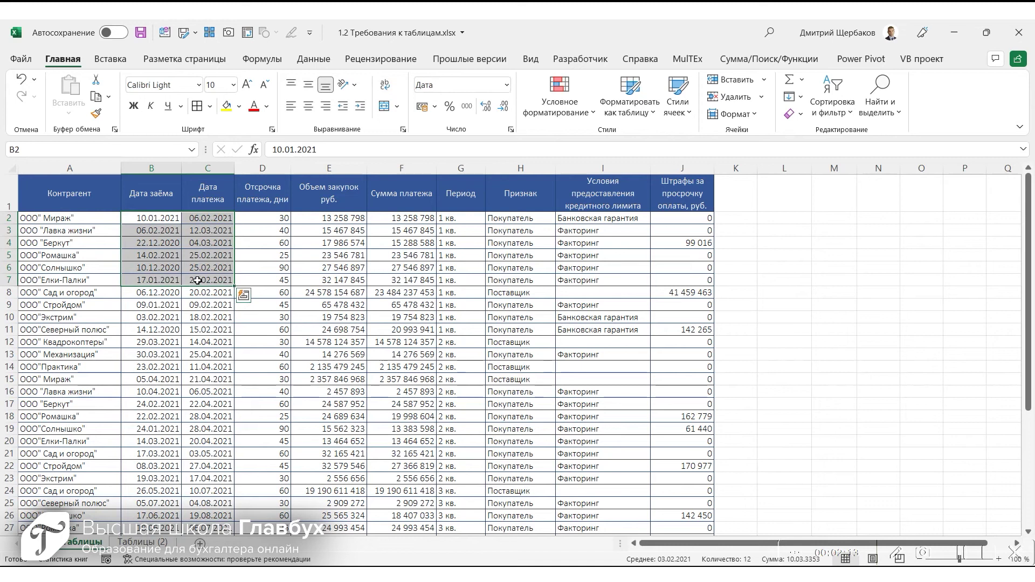
left_click(197, 280)
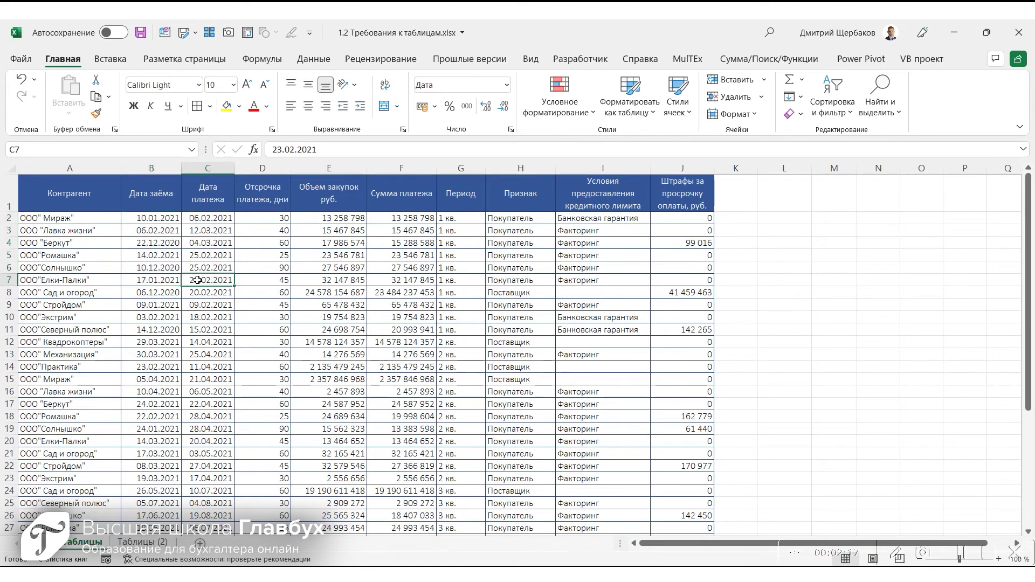
left_click_drag(273, 219, 276, 278)
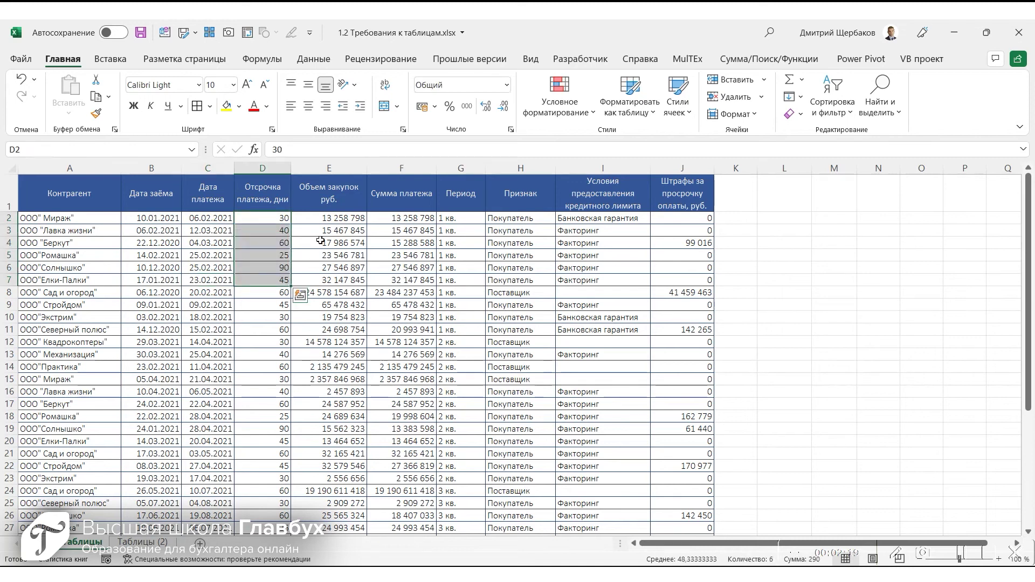
left_click_drag(328, 218, 336, 250)
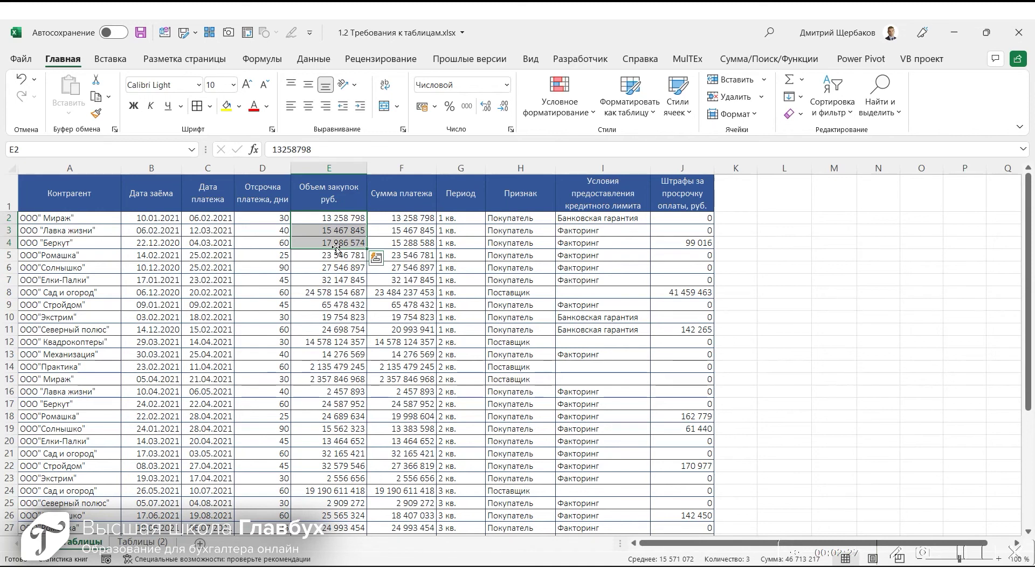
left_click(403, 247)
left_click(211, 248)
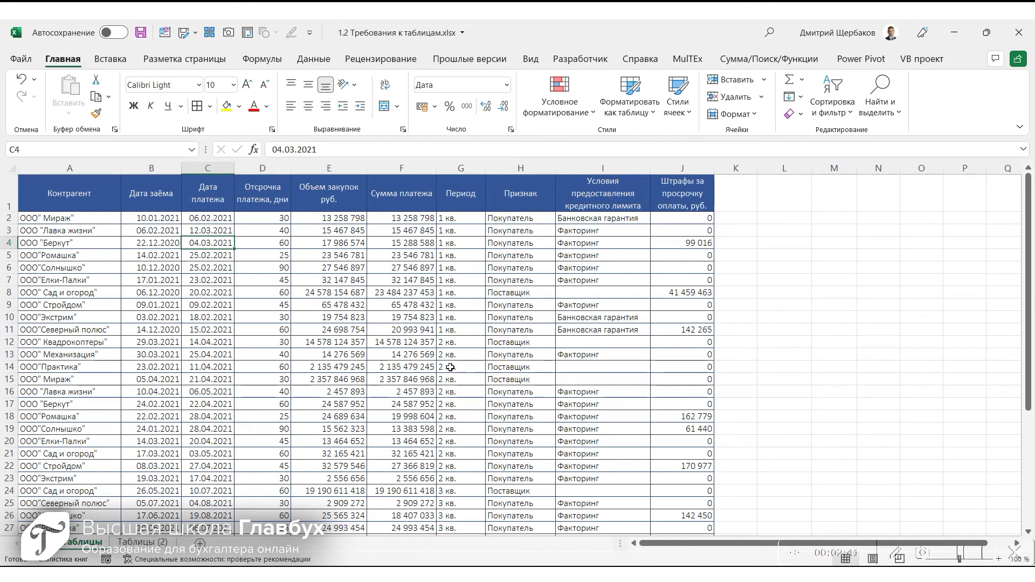
Insert a blank row at row 12, above Квадрокоптеры
right_click(8, 379)
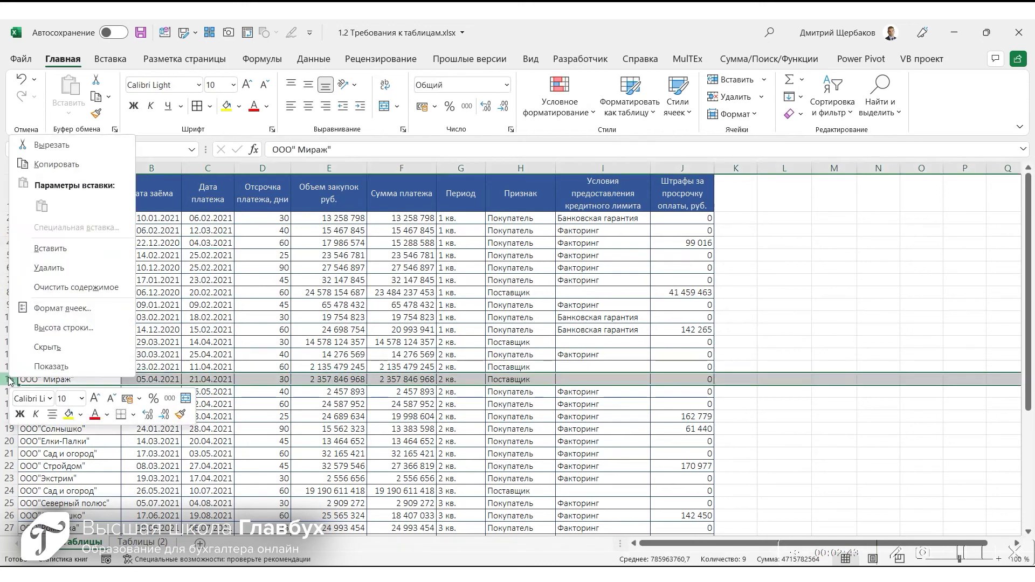
key("Escape")
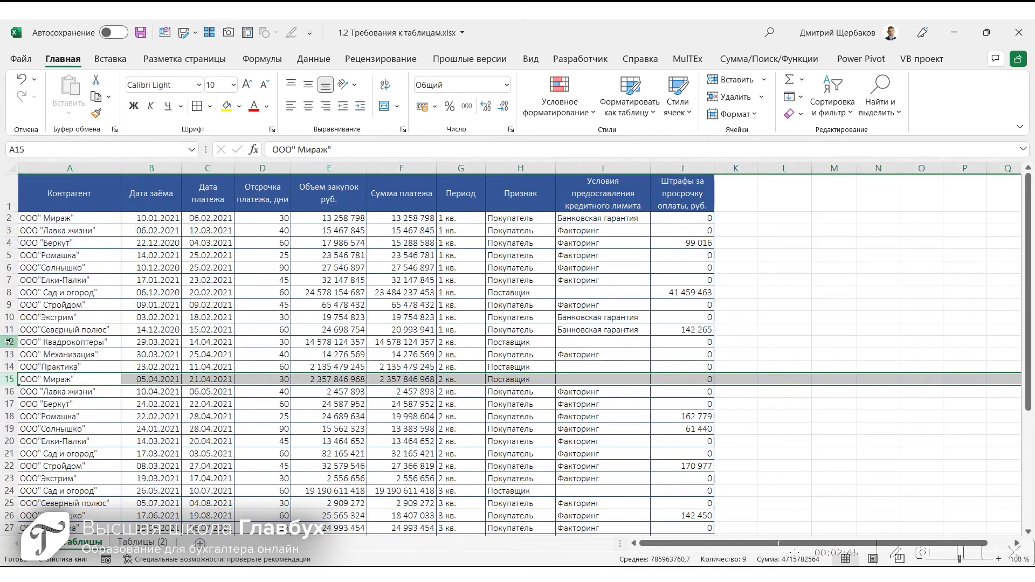
left_click(8, 342)
right_click(8, 342)
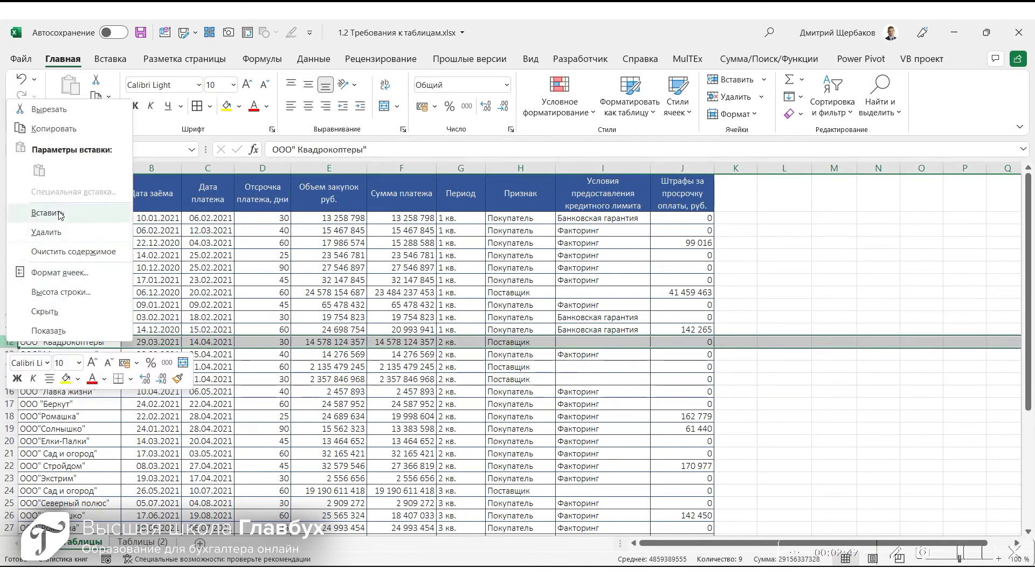
left_click(47, 212)
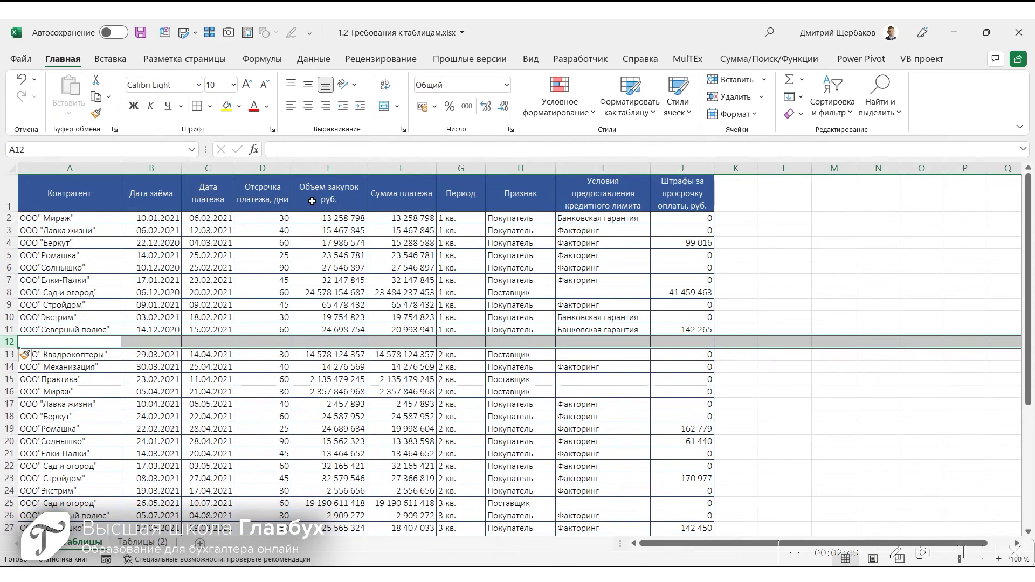
Insert a blank column before Сумма платежа, then undo both the column and row insertions
right_click(403, 168)
left_click(444, 281)
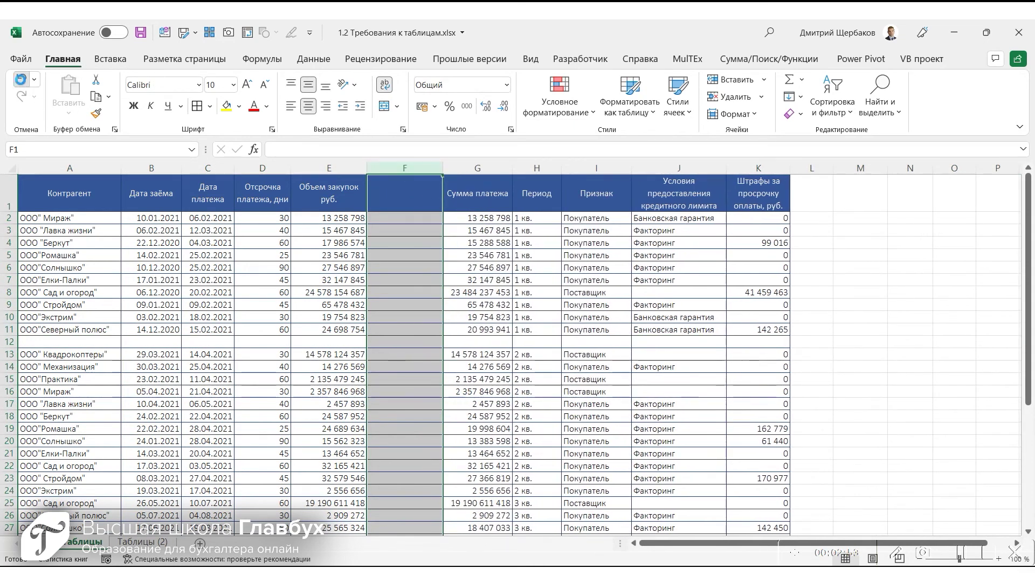
left_click(21, 79)
left_click(22, 79)
left_click(265, 307)
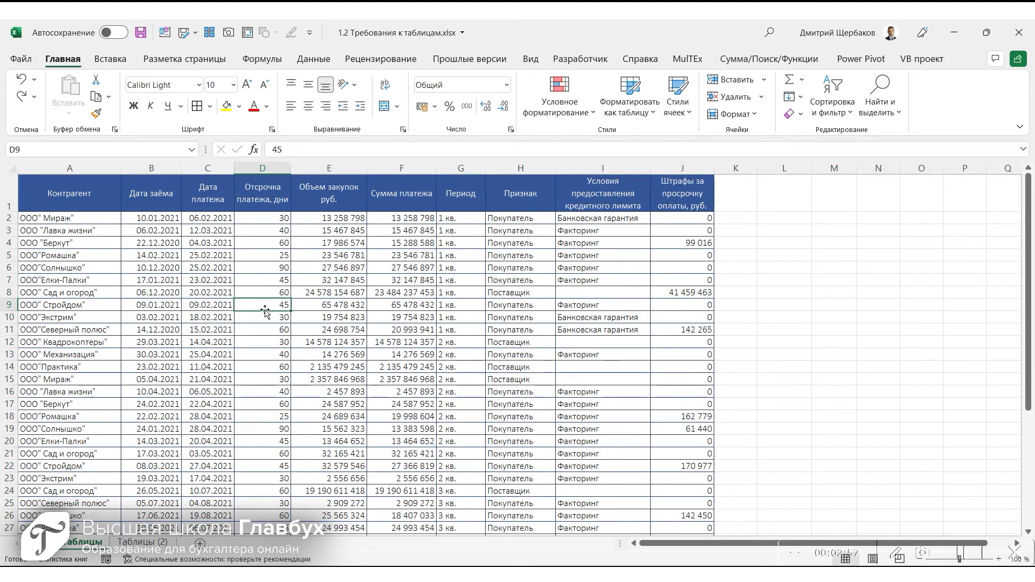
On Таблицы (2), inspect the Заем subheader and merged Контрагент, Дата and Сумма headers
left_click(143, 542)
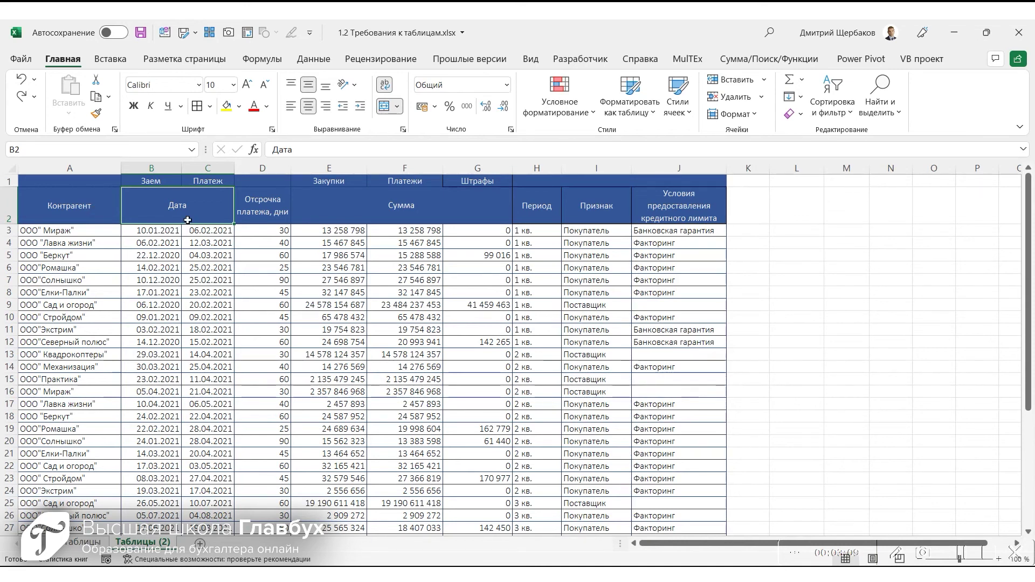
left_click(159, 181)
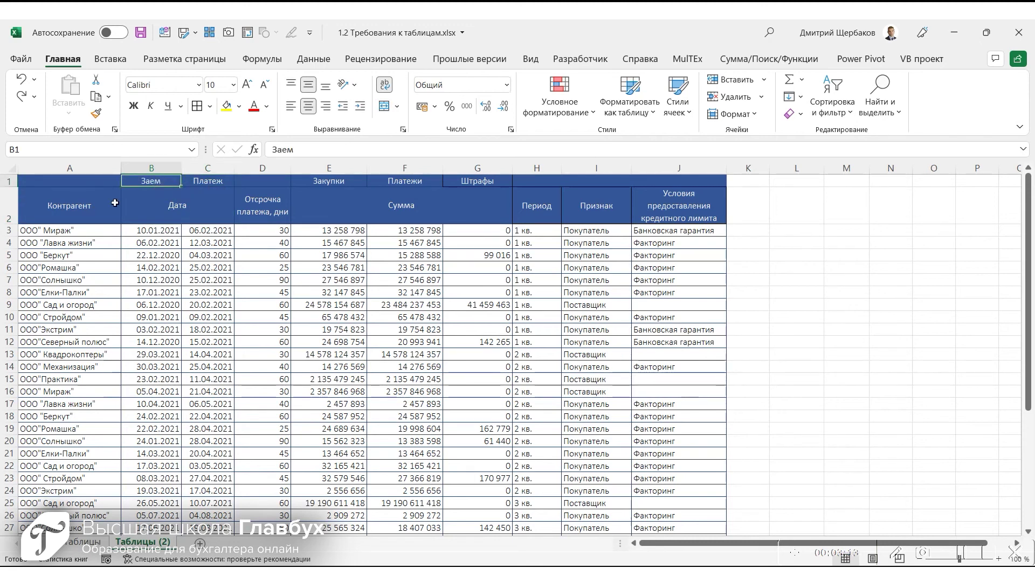
left_click(81, 203)
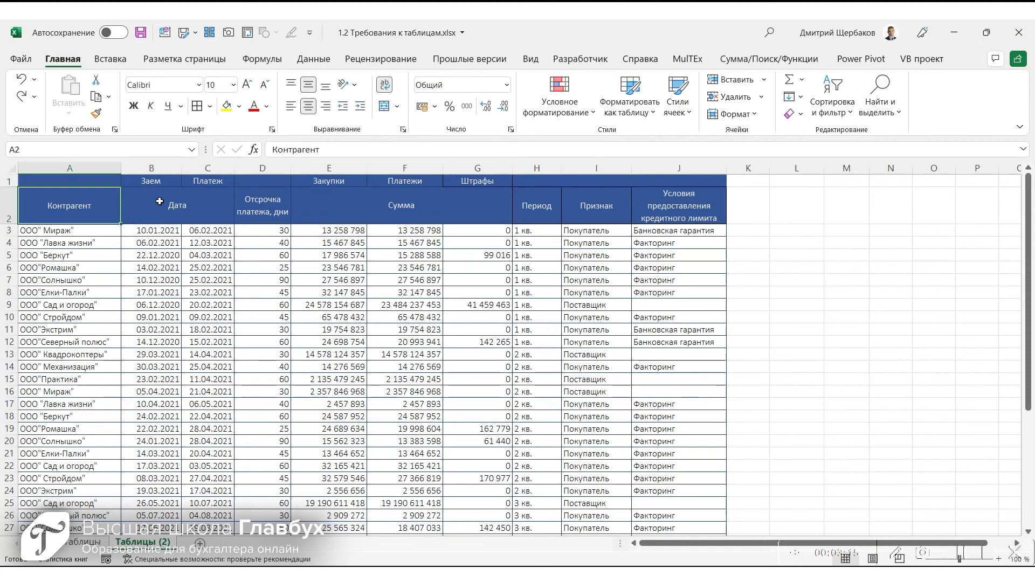
left_click(160, 202)
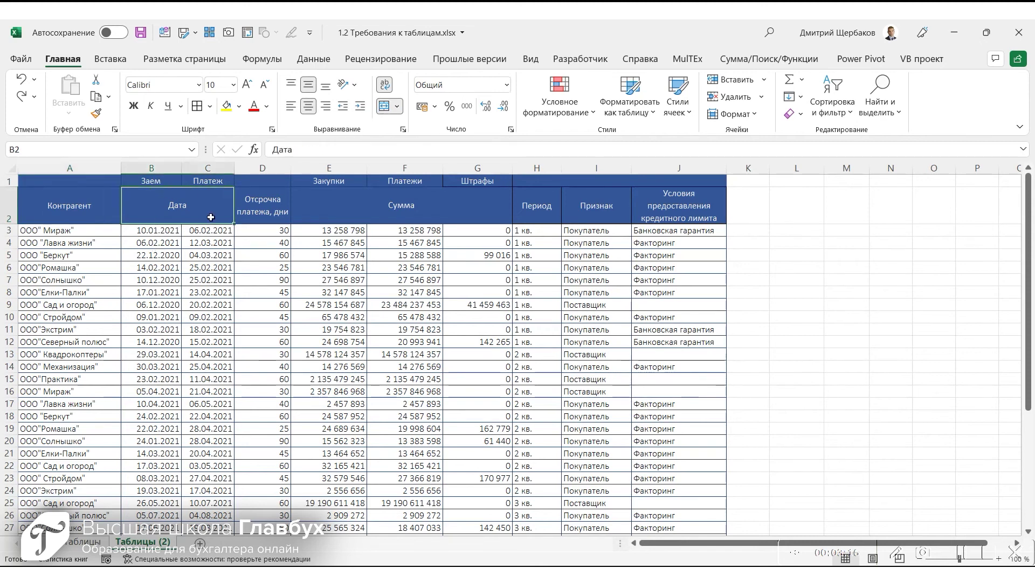
left_click(158, 183)
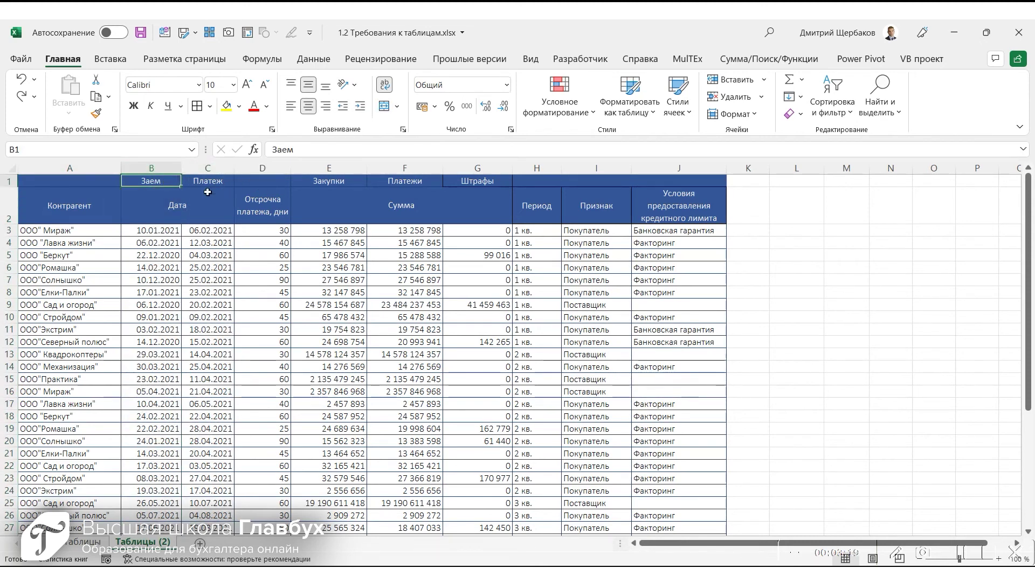
left_click(170, 211)
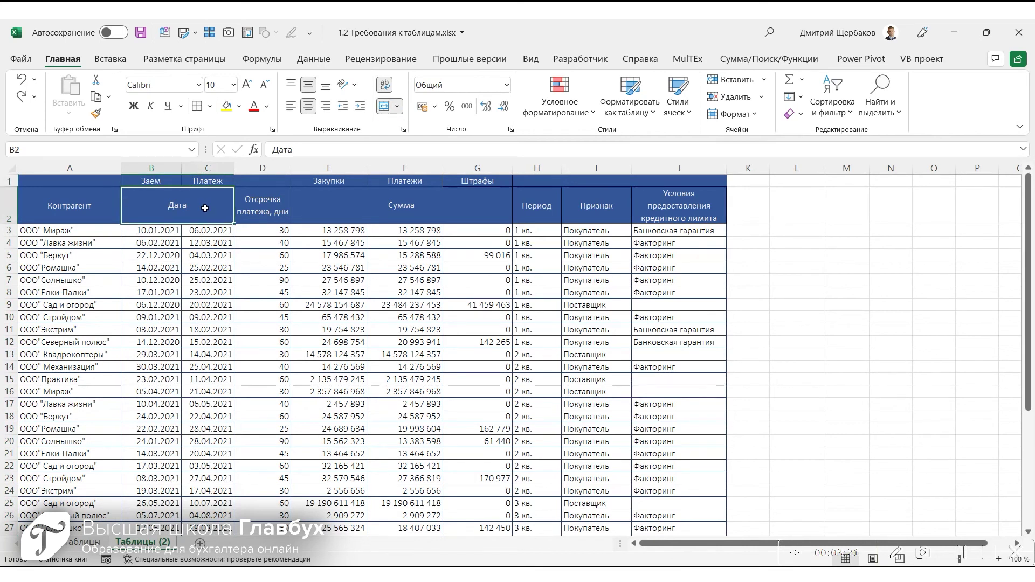
left_click(383, 201)
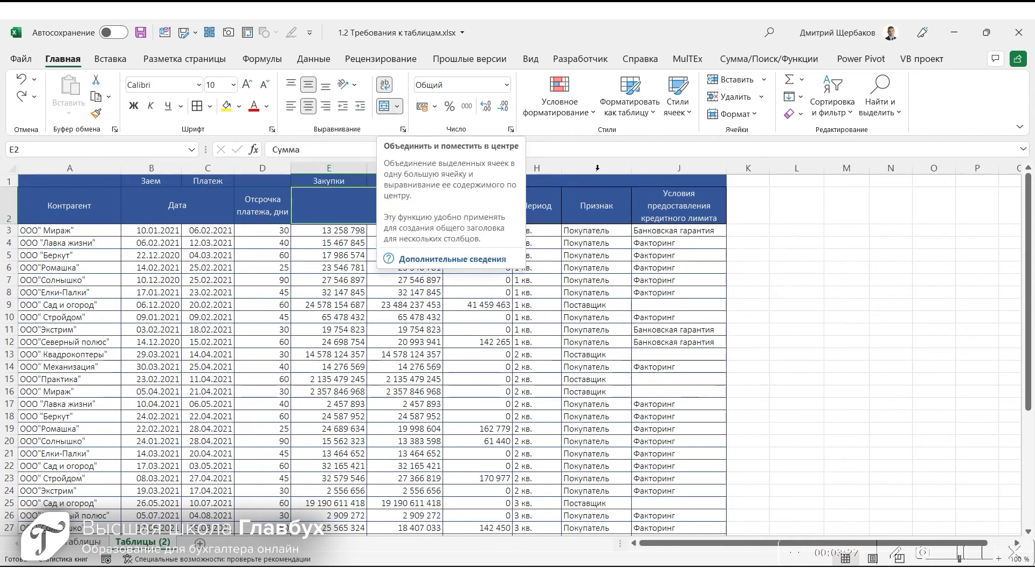
Unmerge the Сумма header across E2:G2, then select the header rows and the D2:J2 header cells
left_click(384, 106)
left_click_drag(323, 216, 487, 209)
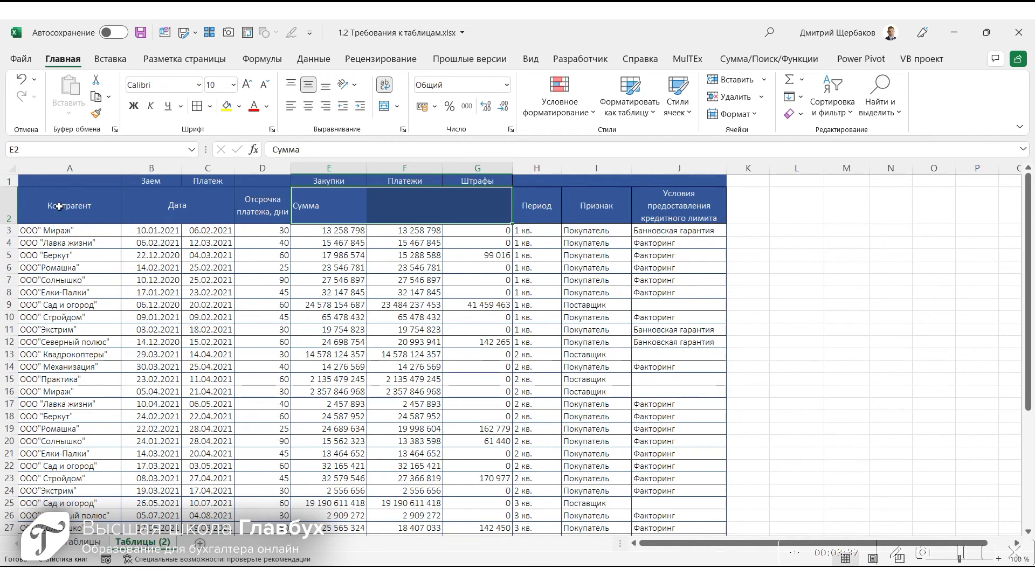
left_click_drag(59, 206, 700, 290)
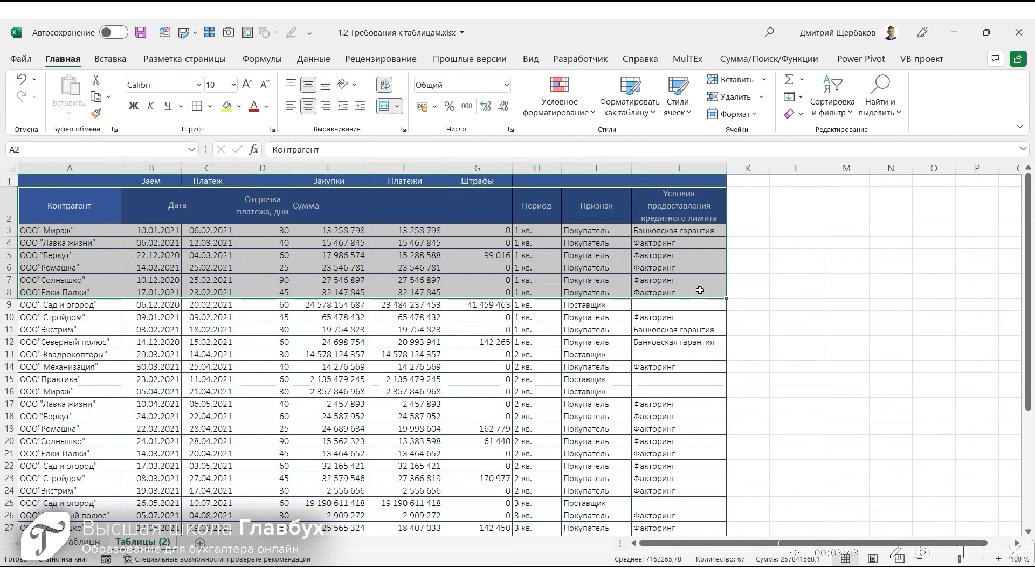
left_click_drag(680, 206, 287, 205)
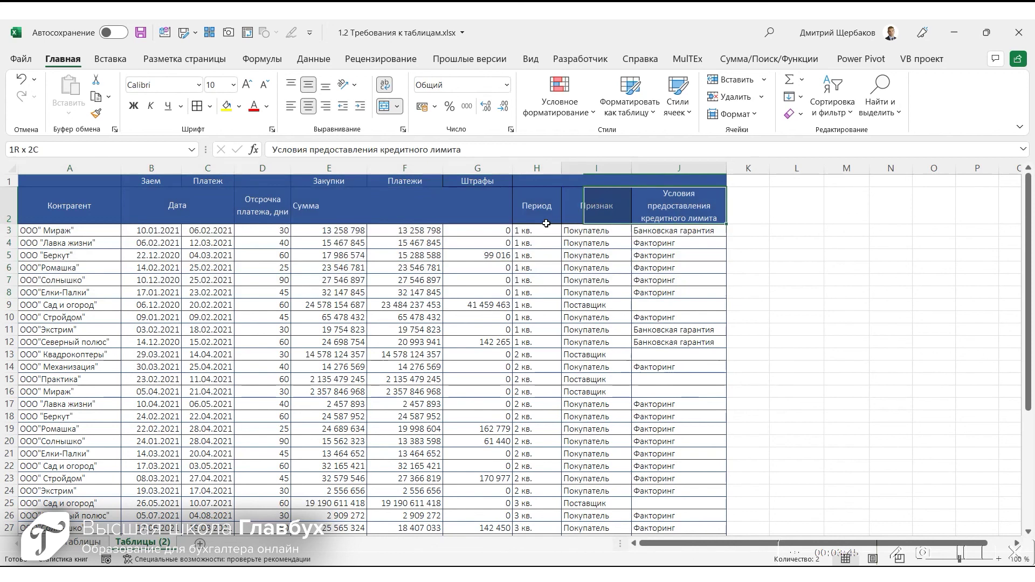
left_click(178, 191)
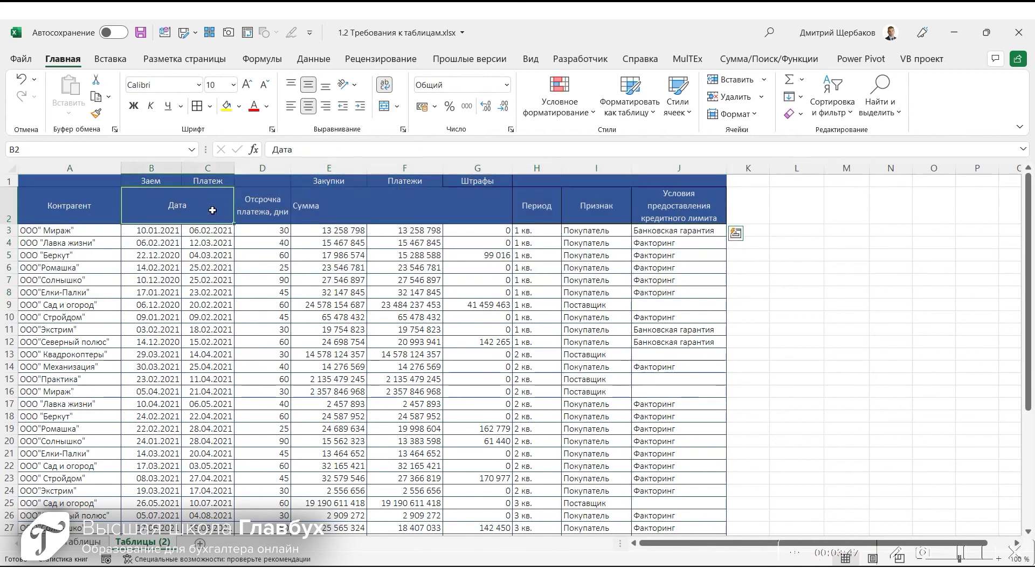